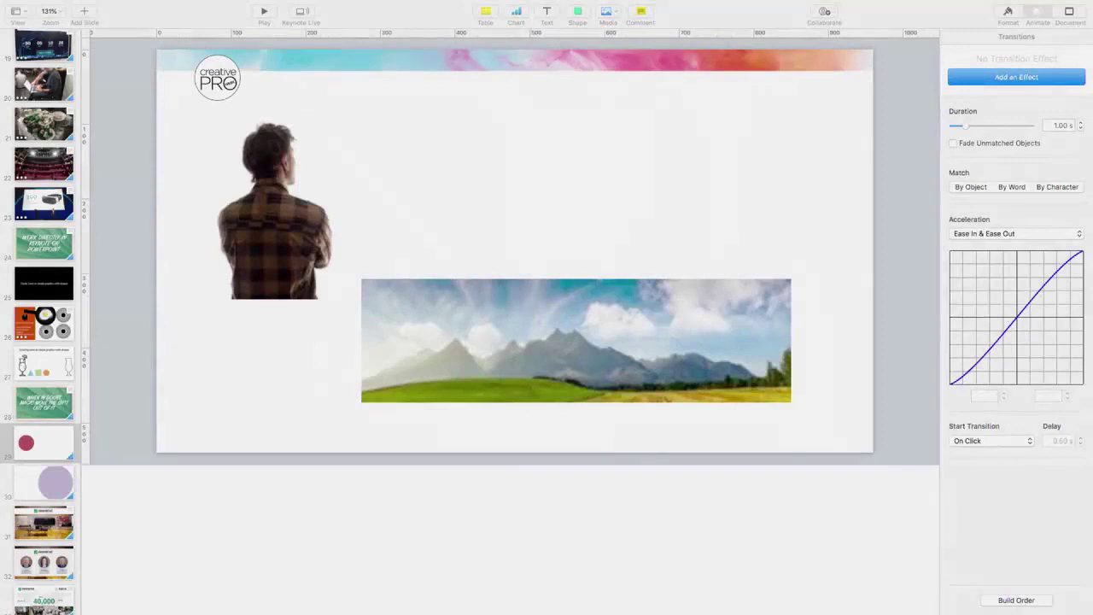
Step: Stretch the mountain panorama to about 2019 × 581 points, overhanging both slide edges
{"action": "scroll", "coordinate": [42, 437], "scroll_direction": "down", "scroll_amount": 2}
{"action": "scroll", "coordinate": [42, 435], "scroll_direction": "down", "scroll_amount": 3}
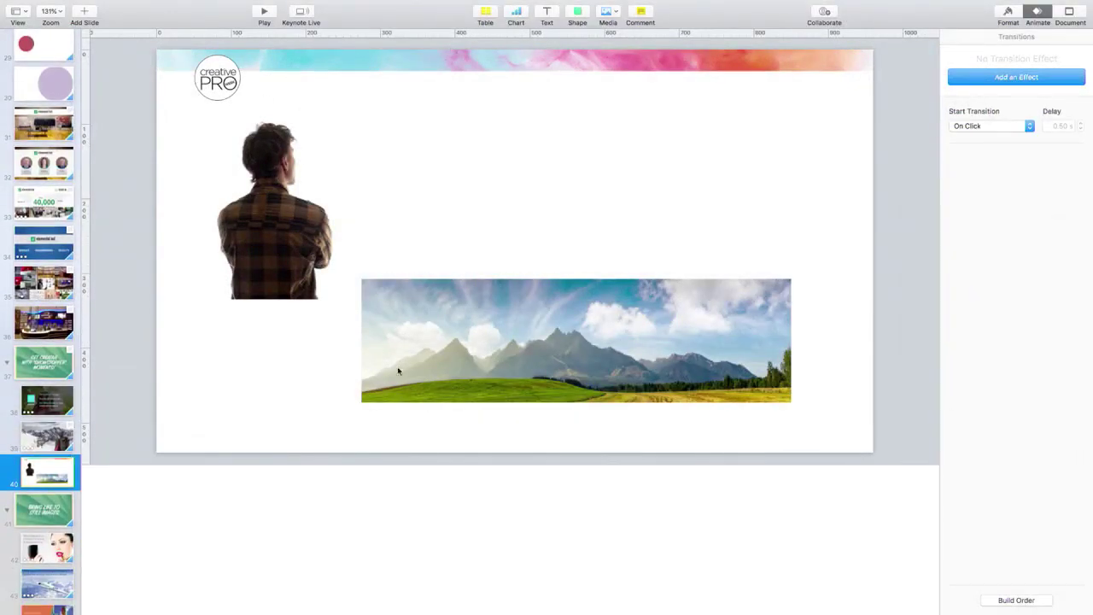
{"action": "left_click", "coordinate": [471, 348]}
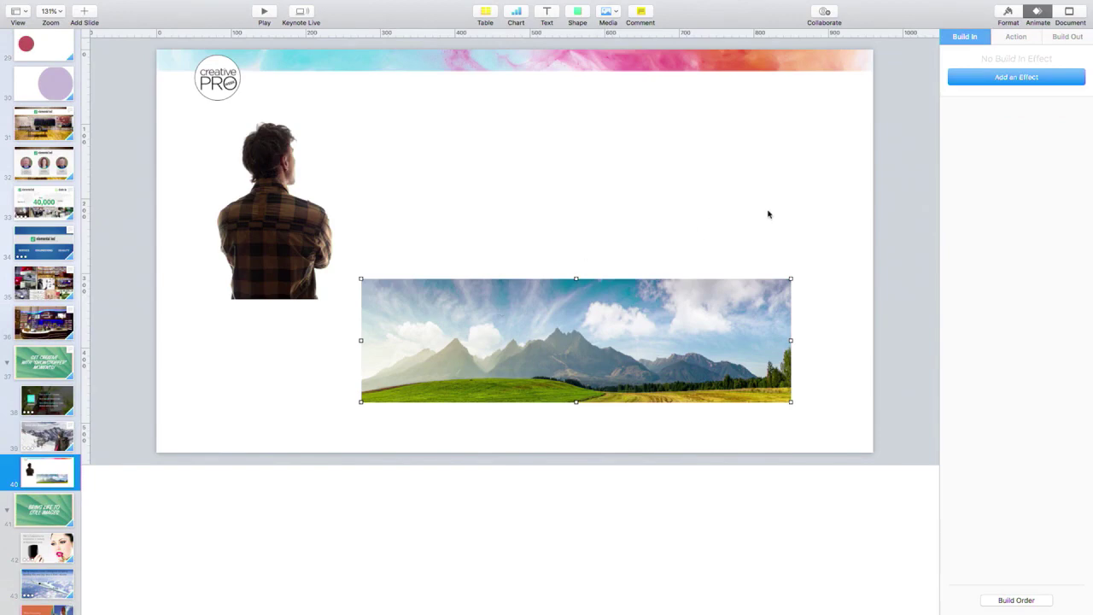
{"action": "left_click_drag", "start_coordinate": [791, 278], "coordinate": [907, 234]}
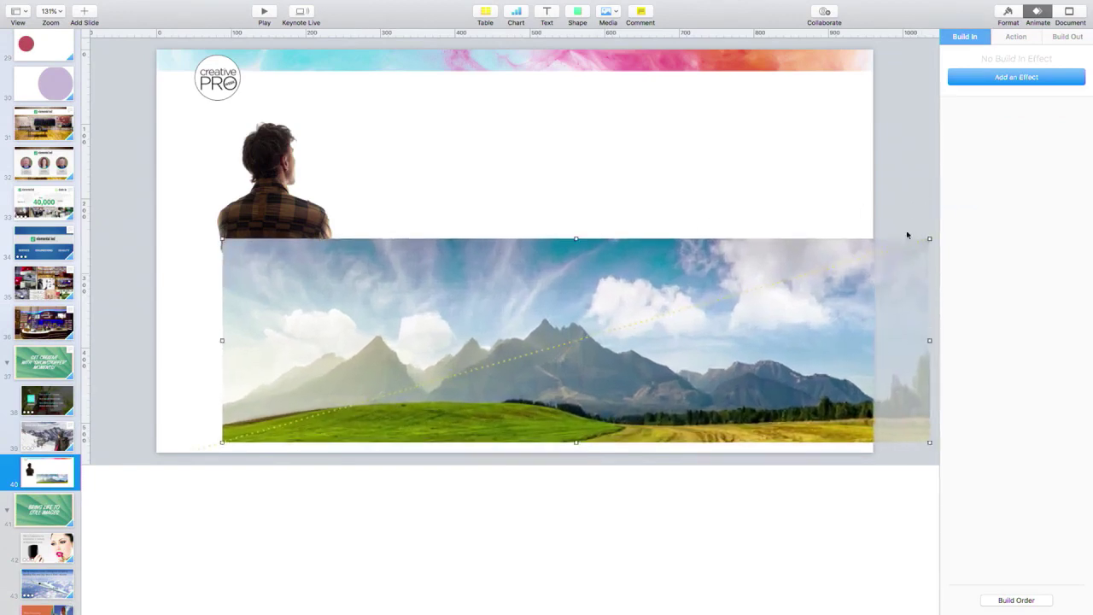
{"action": "scroll", "coordinate": [773, 283], "scroll_direction": "down", "scroll_amount": 2}
{"action": "scroll", "coordinate": [717, 233], "scroll_direction": "down", "scroll_amount": 3}
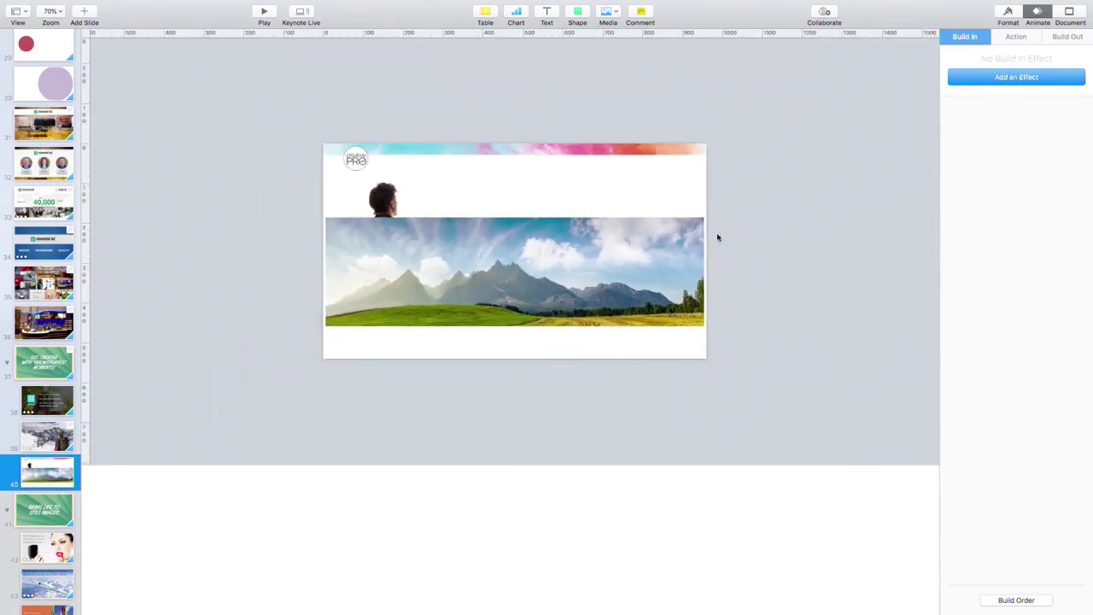
{"action": "left_click_drag", "start_coordinate": [702, 218], "coordinate": [861, 123]}
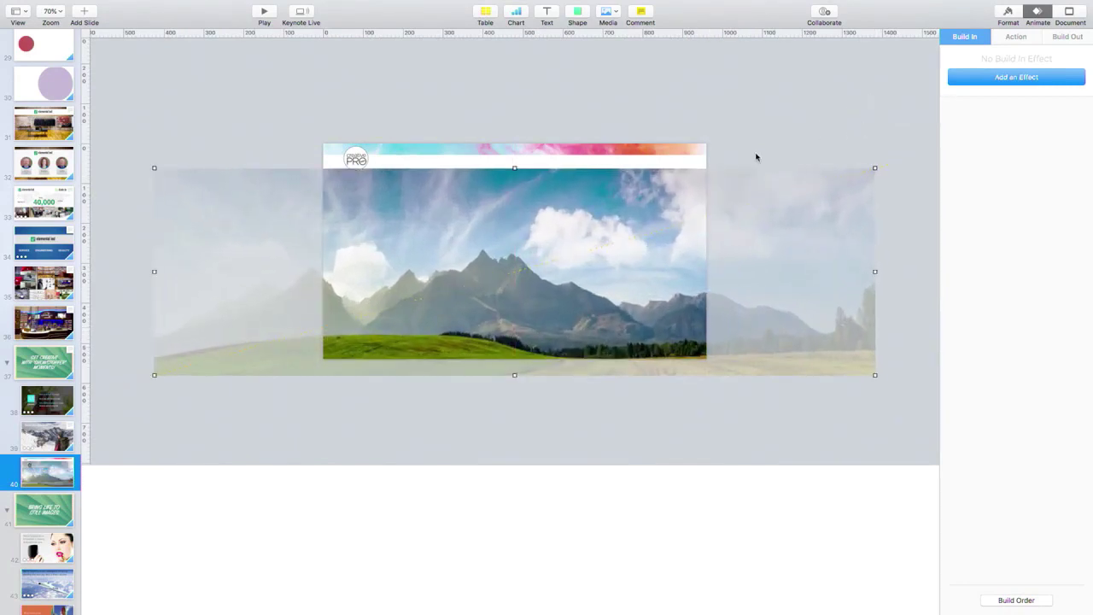
{"action": "left_click_drag", "start_coordinate": [691, 203], "coordinate": [693, 186]}
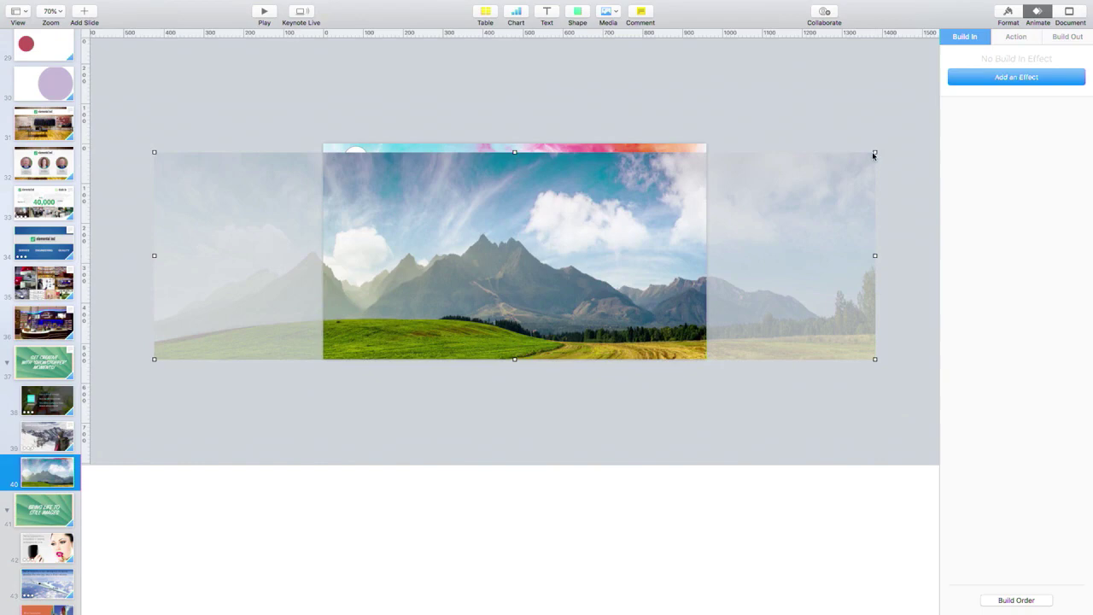
{"action": "left_click_drag", "start_coordinate": [872, 152], "coordinate": [915, 133]}
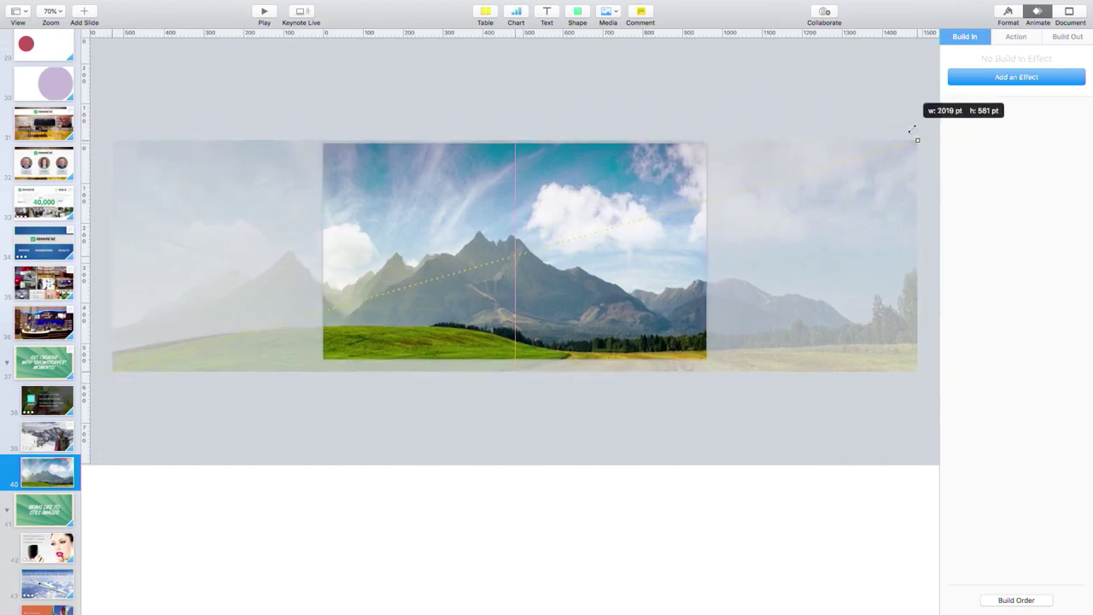
Step: Send the mountain panorama to the back and nudge it slightly up and right
{"action": "right_click", "coordinate": [682, 181]}
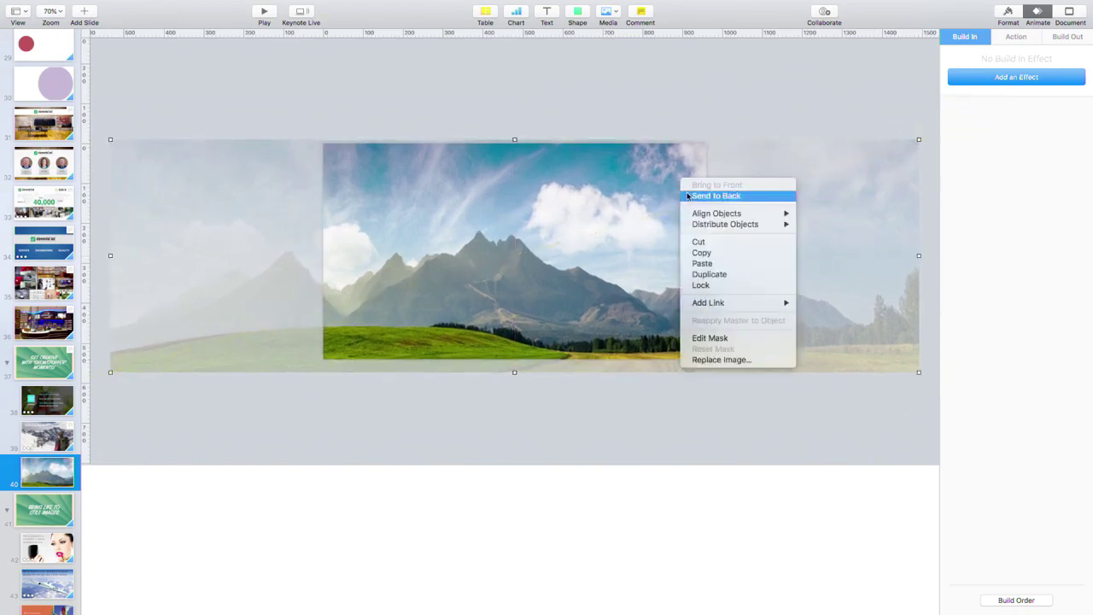
{"action": "left_click", "coordinate": [689, 196]}
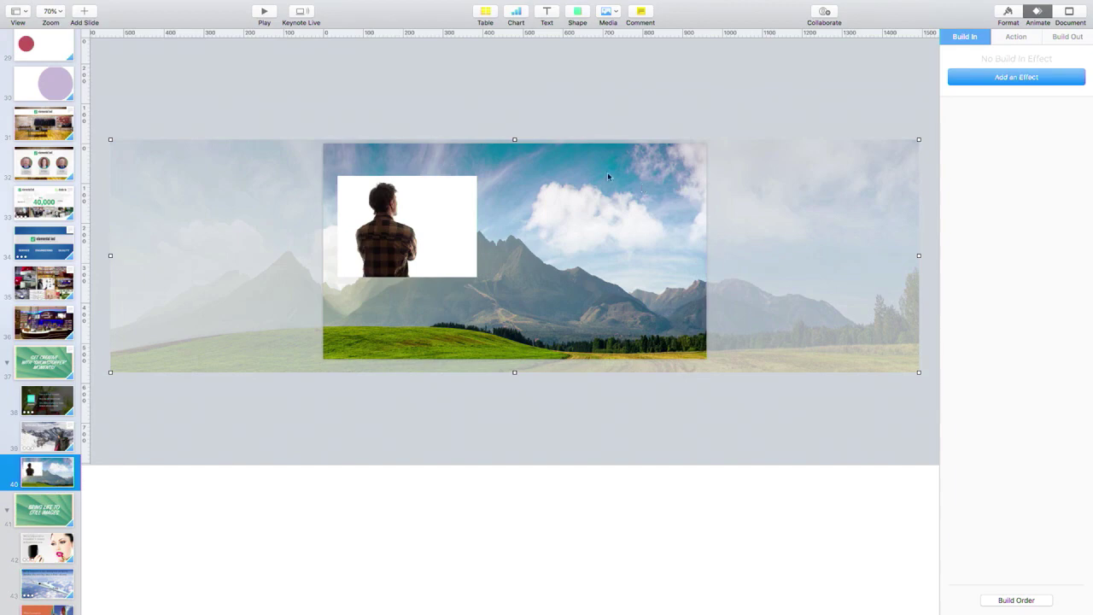
{"action": "left_click_drag", "start_coordinate": [565, 193], "coordinate": [573, 188]}
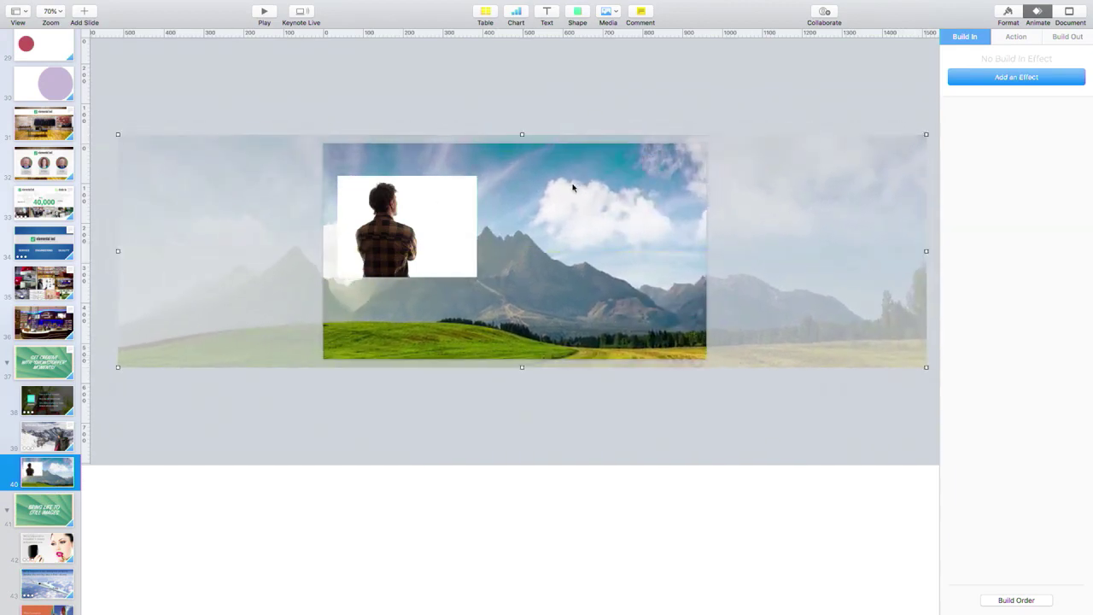
Step: Enlarge the man photo to nearly the slide's full height
{"action": "left_click", "coordinate": [398, 214]}
{"action": "mouse_move", "coordinate": [477, 276]}
{"action": "left_mouse_down"}
{"action": "mouse_move", "coordinate": [594, 362]}
{"action": "mouse_move", "coordinate": [527, 325]}
{"action": "left_mouse_up"}
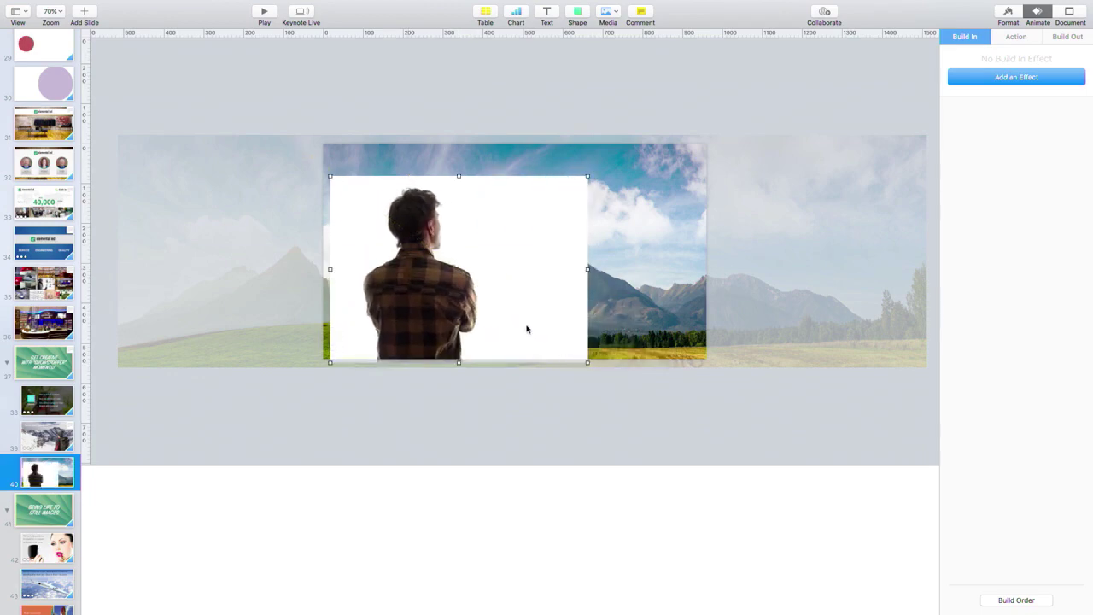
{"action": "left_click", "coordinate": [1010, 7]}
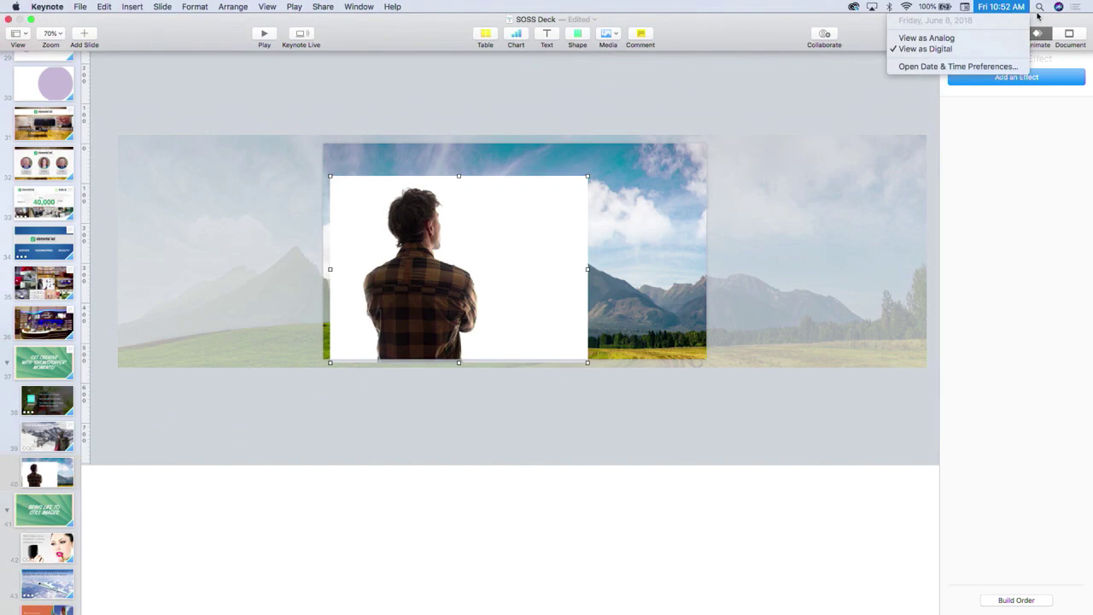
{"action": "left_click", "coordinate": [1008, 32]}
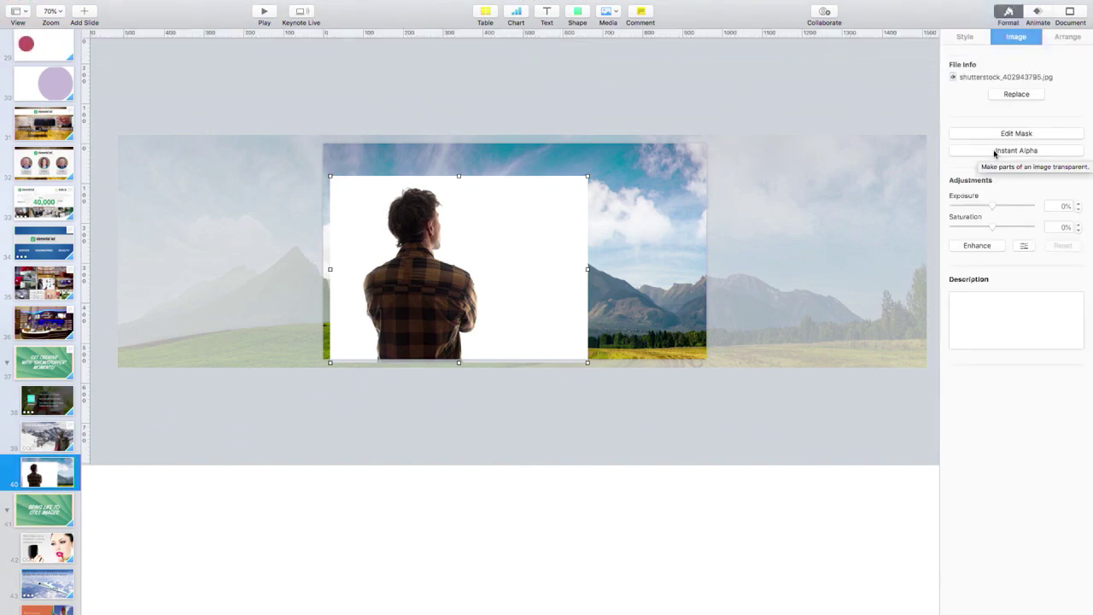
Step: Try Instant Alpha on the man photo's background, then undo the result
{"action": "left_click", "coordinate": [994, 154]}
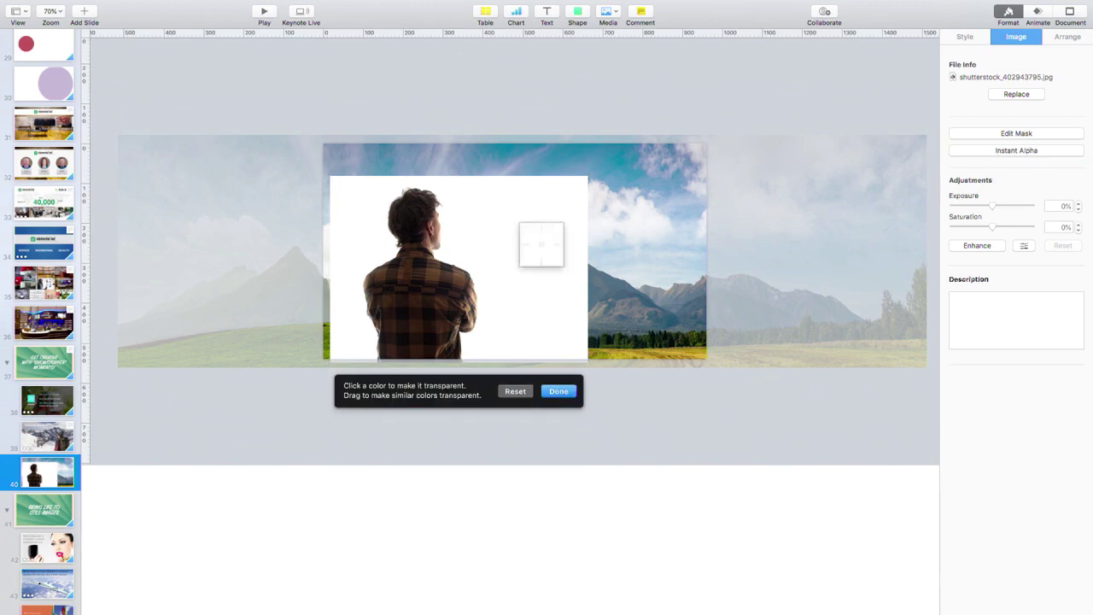
{"action": "left_click_drag", "start_coordinate": [537, 241], "coordinate": [536, 241]}
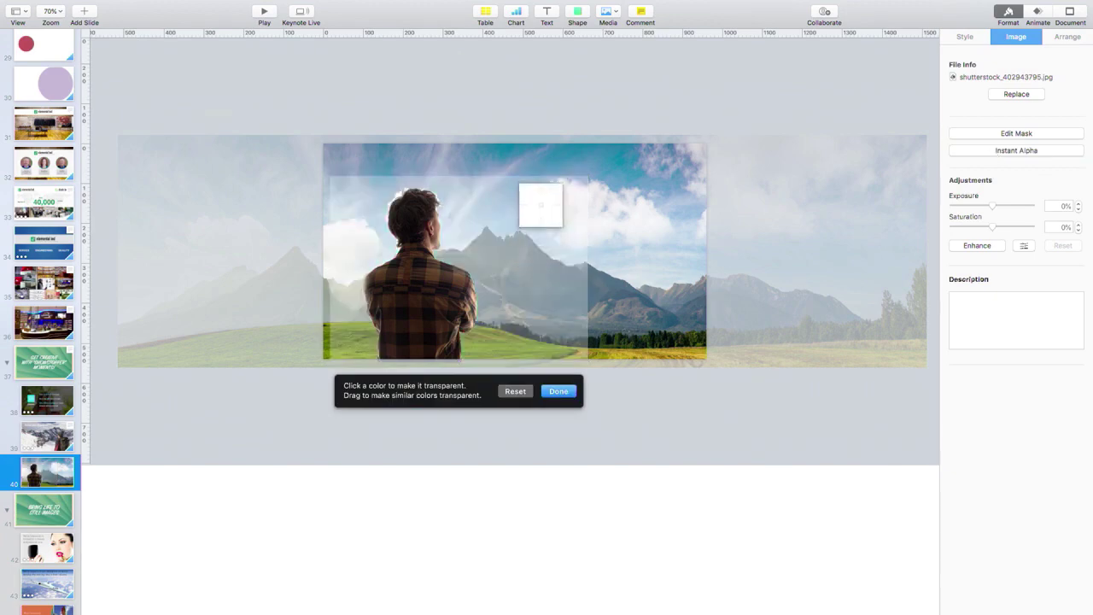
{"action": "left_click", "coordinate": [573, 98]}
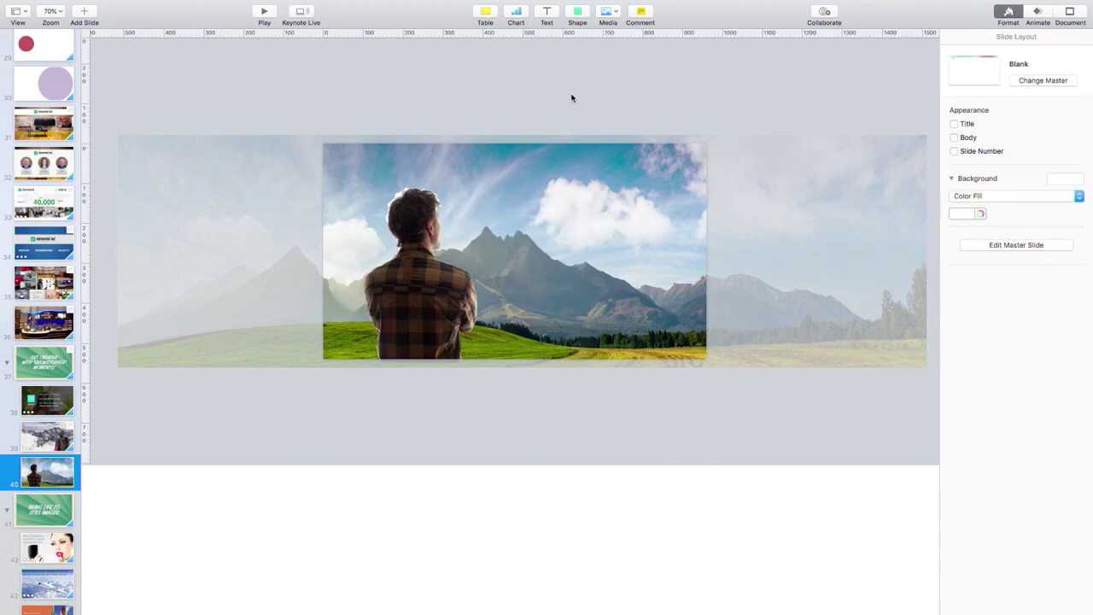
{"action": "scroll", "coordinate": [408, 200], "scroll_direction": "up", "scroll_amount": 5}
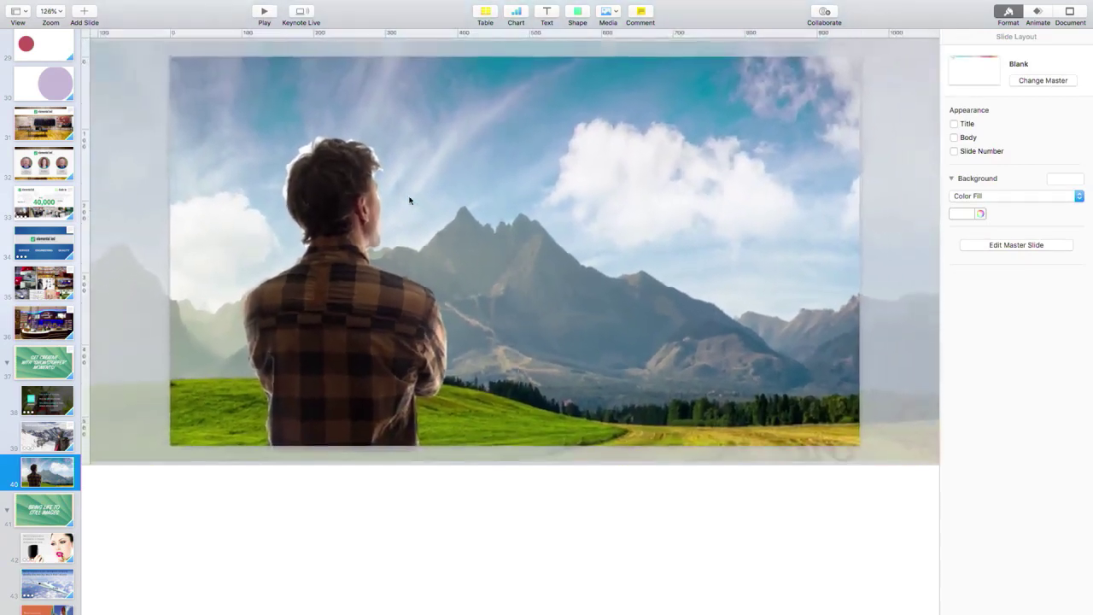
{"action": "key", "text": "ctrl+z"}
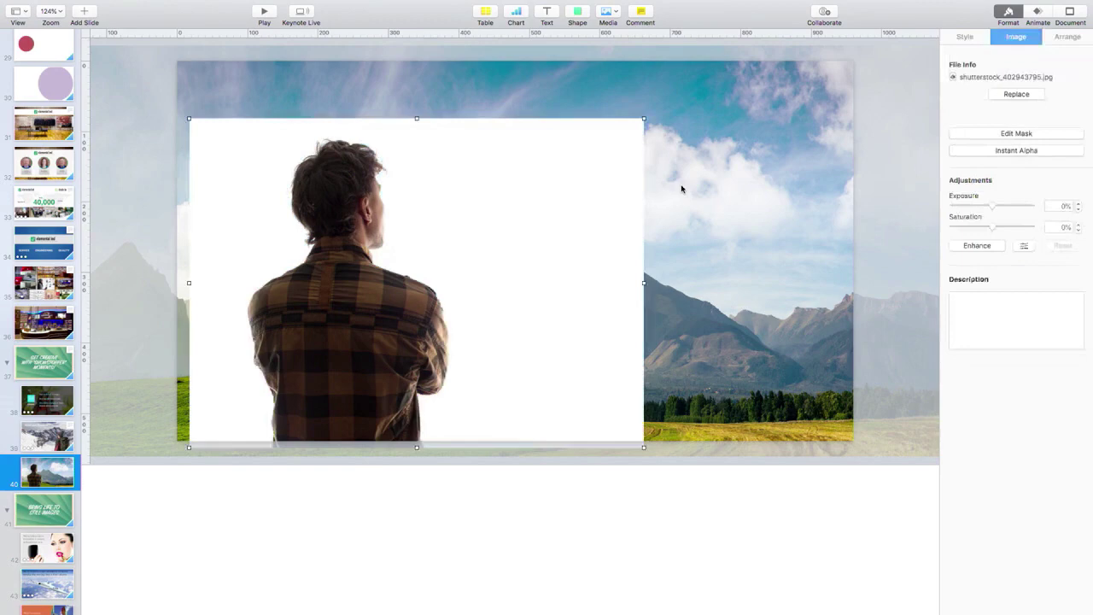
Step: Remove the man photo's cyan background with Instant Alpha, including around his hair
{"action": "left_click", "coordinate": [1013, 151]}
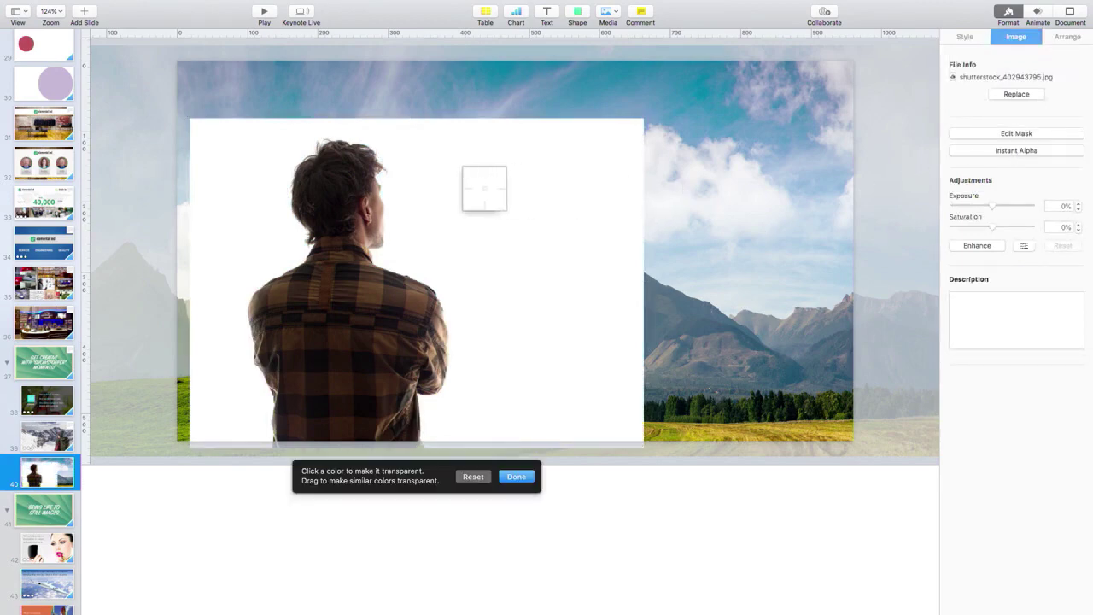
{"action": "left_click_drag", "start_coordinate": [484, 189], "coordinate": [484, 189]}
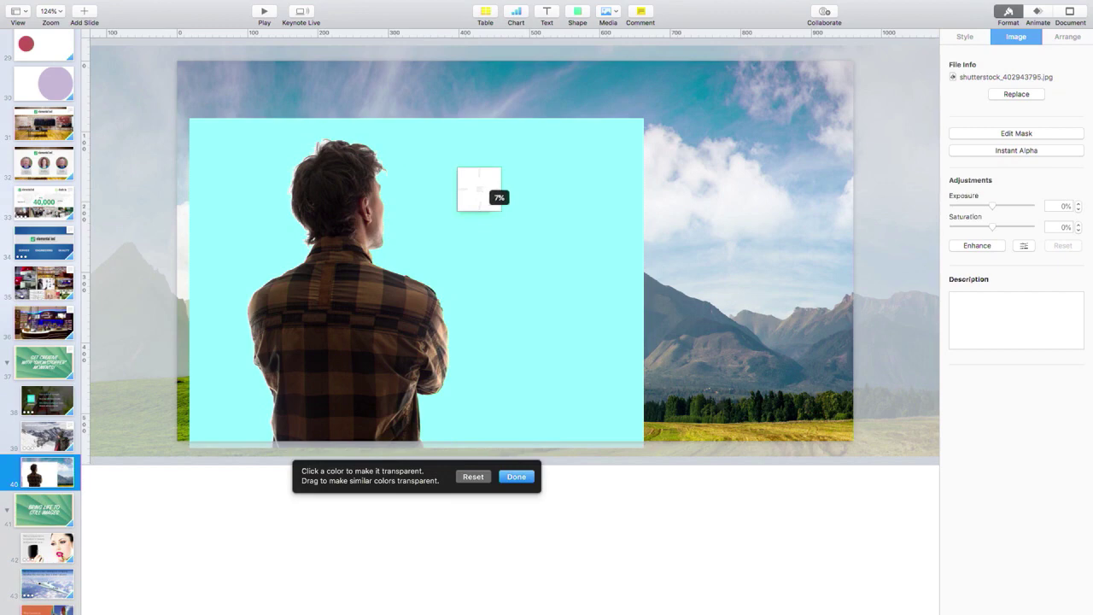
{"action": "left_click_drag", "start_coordinate": [487, 191], "coordinate": [484, 189]}
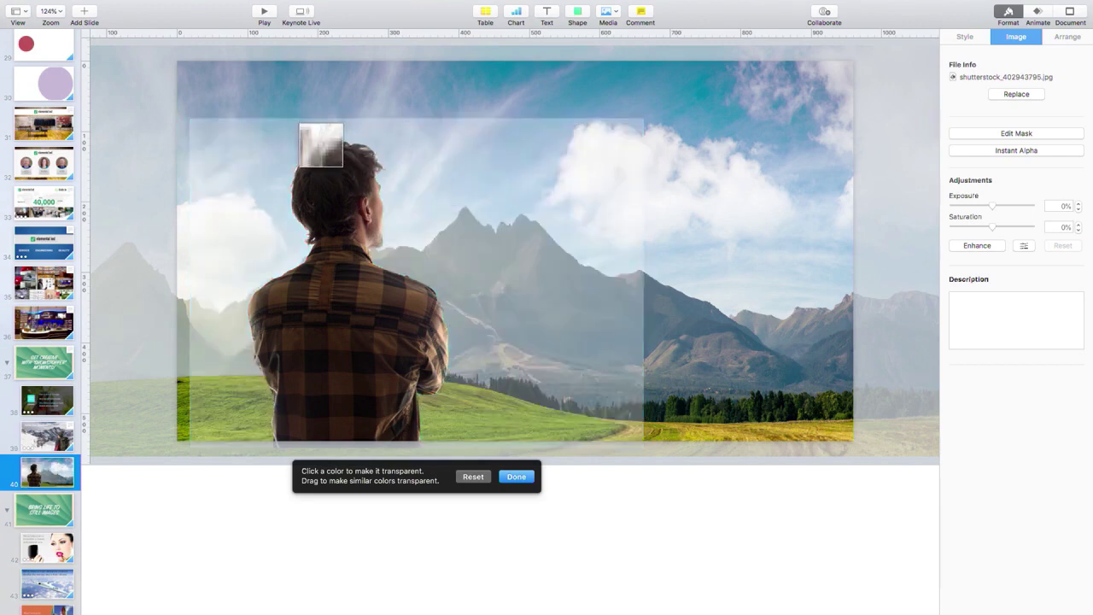
{"action": "left_click_drag", "start_coordinate": [321, 142], "coordinate": [325, 142]}
{"action": "key", "text": "Return"}
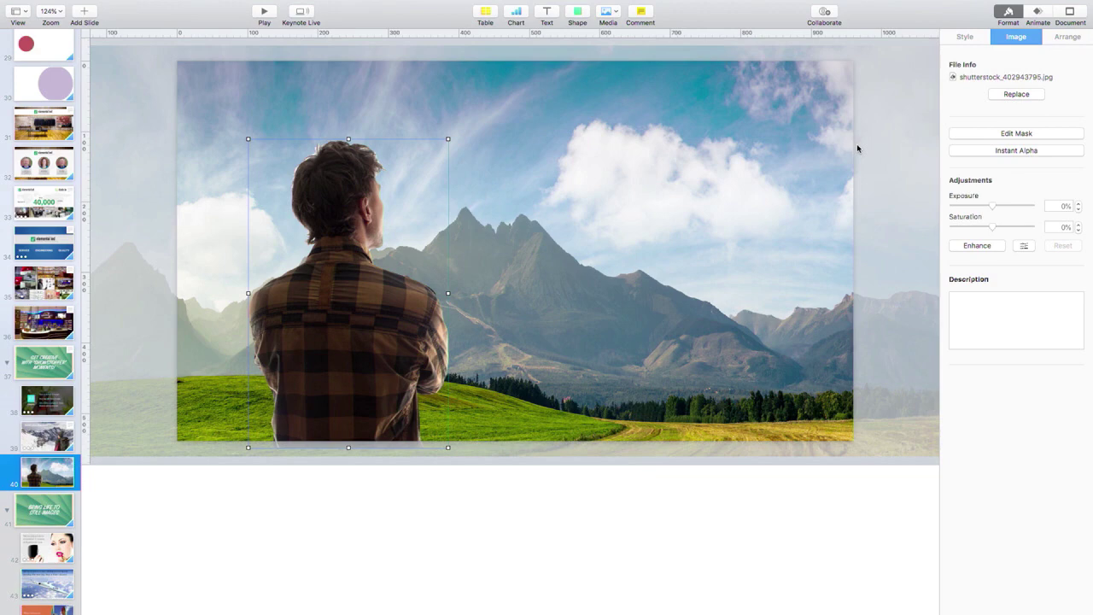
{"action": "key", "text": "super+0"}
Step: Shift the cut-out man slightly further right on the slide
{"action": "left_click", "coordinate": [818, 85]}
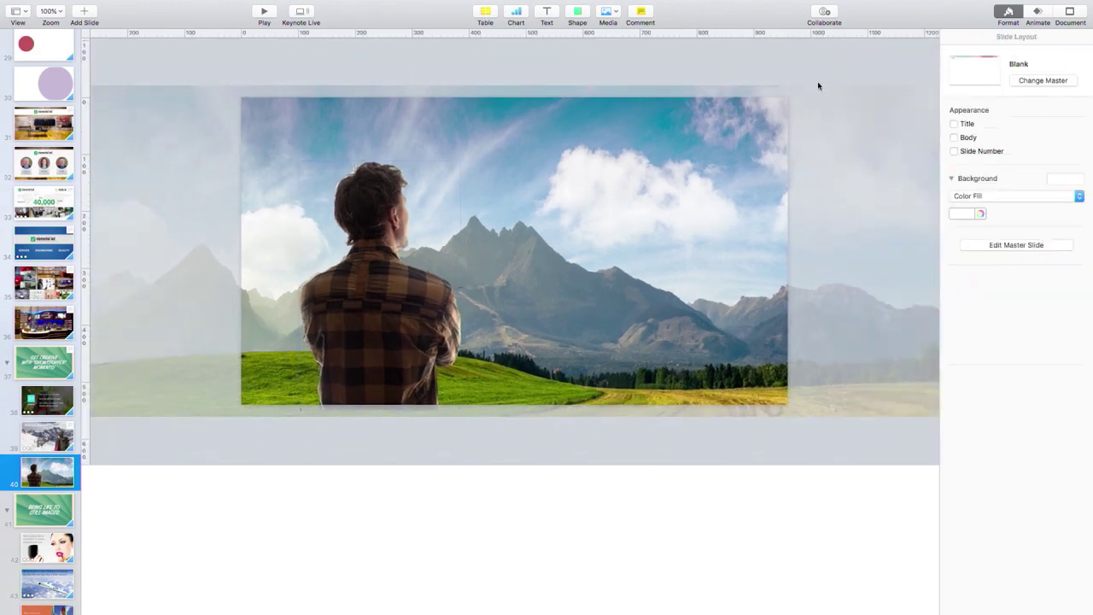
{"action": "left_click", "coordinate": [411, 274]}
{"action": "left_click_drag", "start_coordinate": [374, 297], "coordinate": [429, 297]}
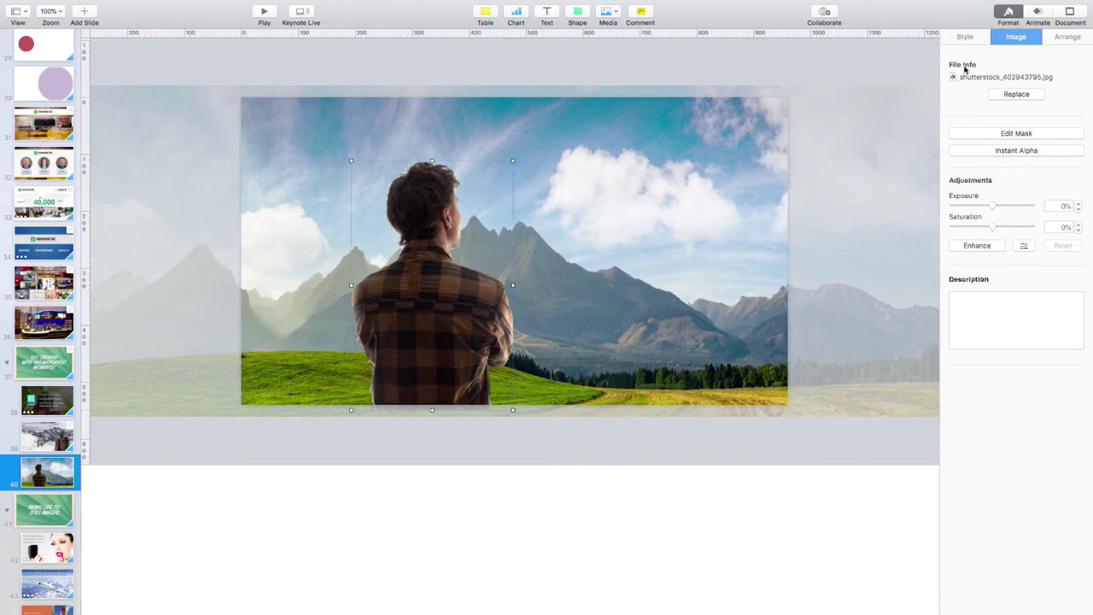
Step: Give the man a Move action sliding him left, lasting 1.75 seconds
{"action": "left_click", "coordinate": [1038, 14]}
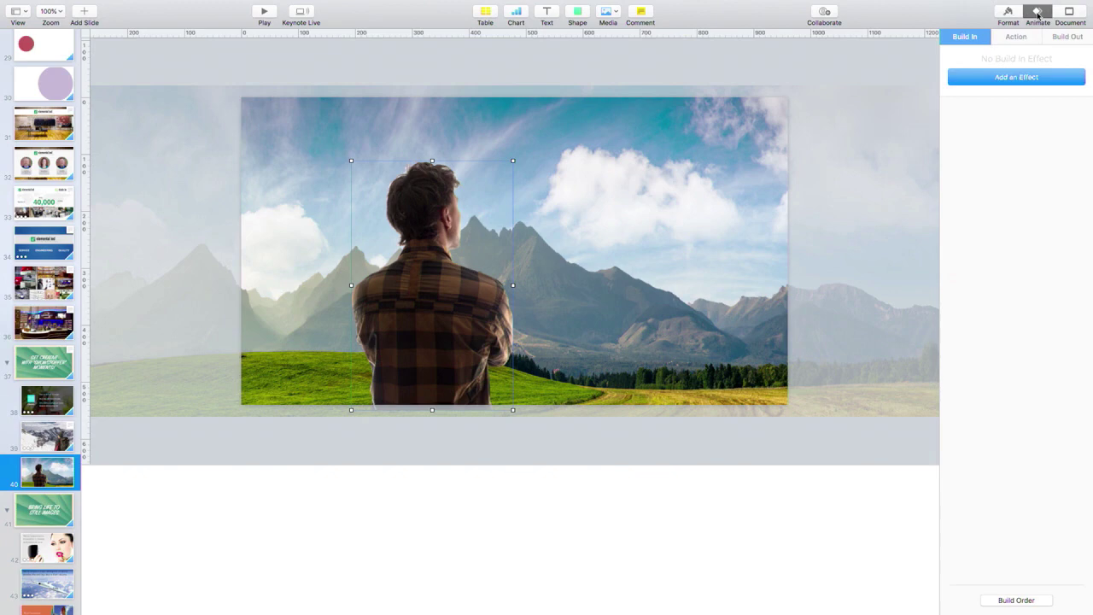
{"action": "left_click", "coordinate": [1016, 39]}
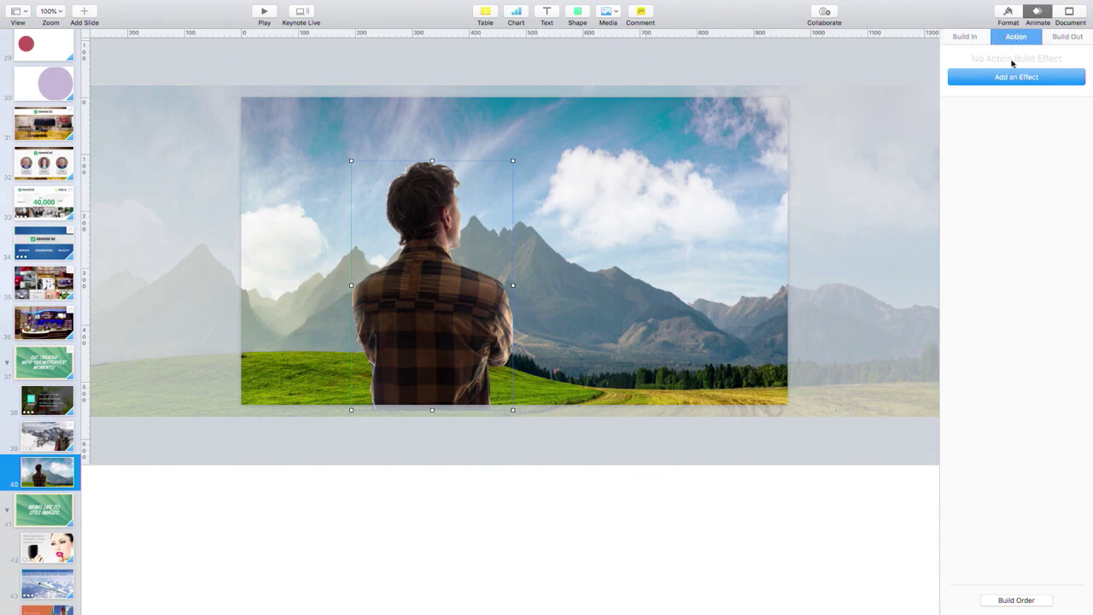
{"action": "left_click", "coordinate": [1009, 77]}
{"action": "left_click", "coordinate": [974, 135]}
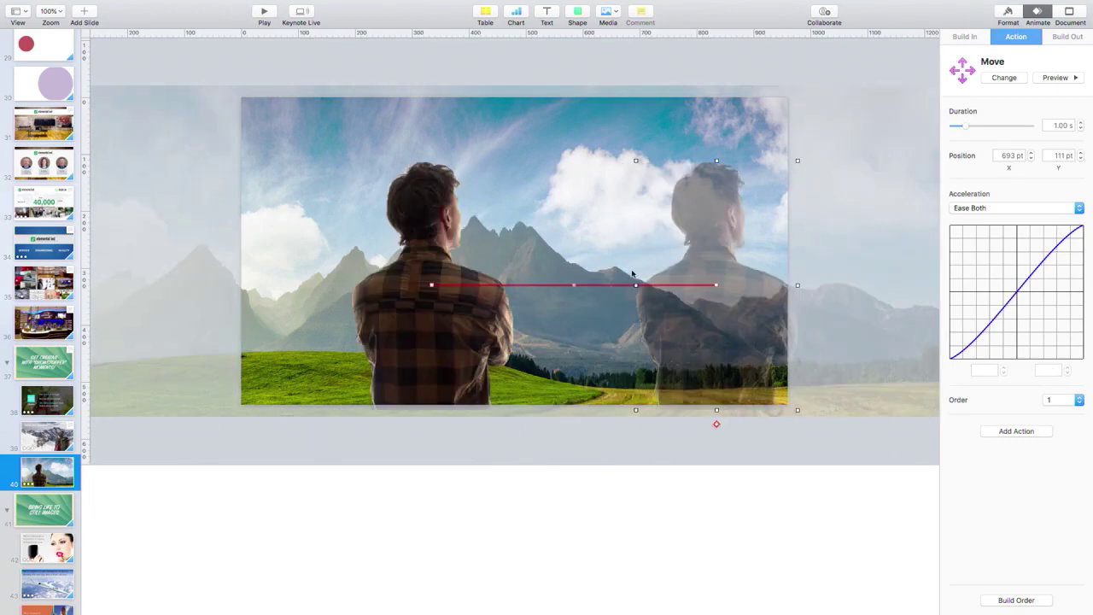
{"action": "left_click_drag", "start_coordinate": [750, 320], "coordinate": [375, 323]}
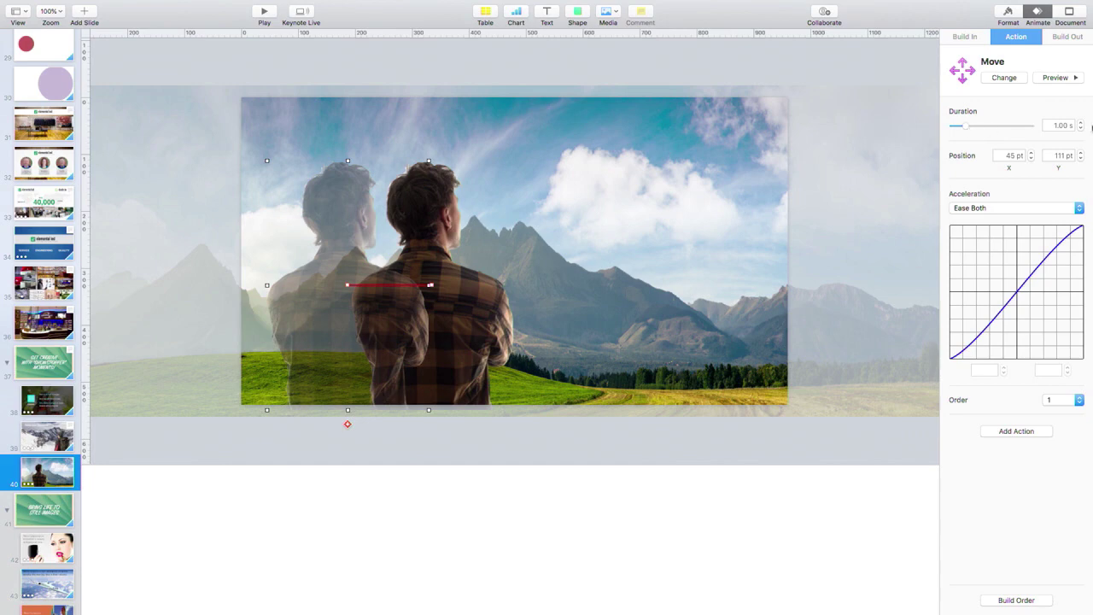
{"action": "left_click", "coordinate": [1081, 123]}
{"action": "left_click", "coordinate": [704, 128]}
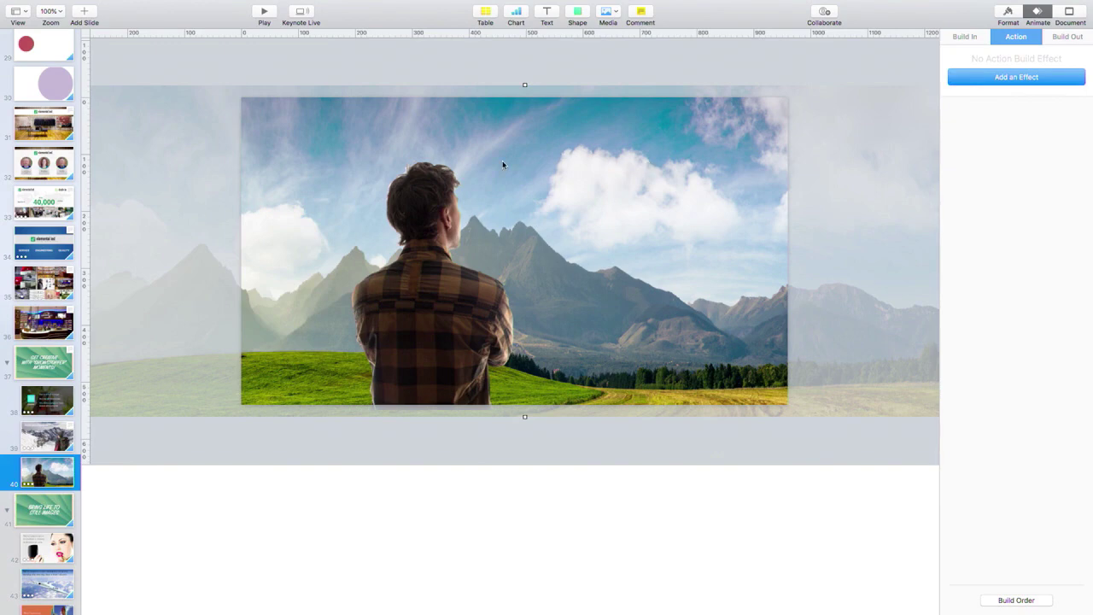
Step: Add a 6-second Move action drifting the mountain image about 188 points left
{"action": "left_click", "coordinate": [989, 81]}
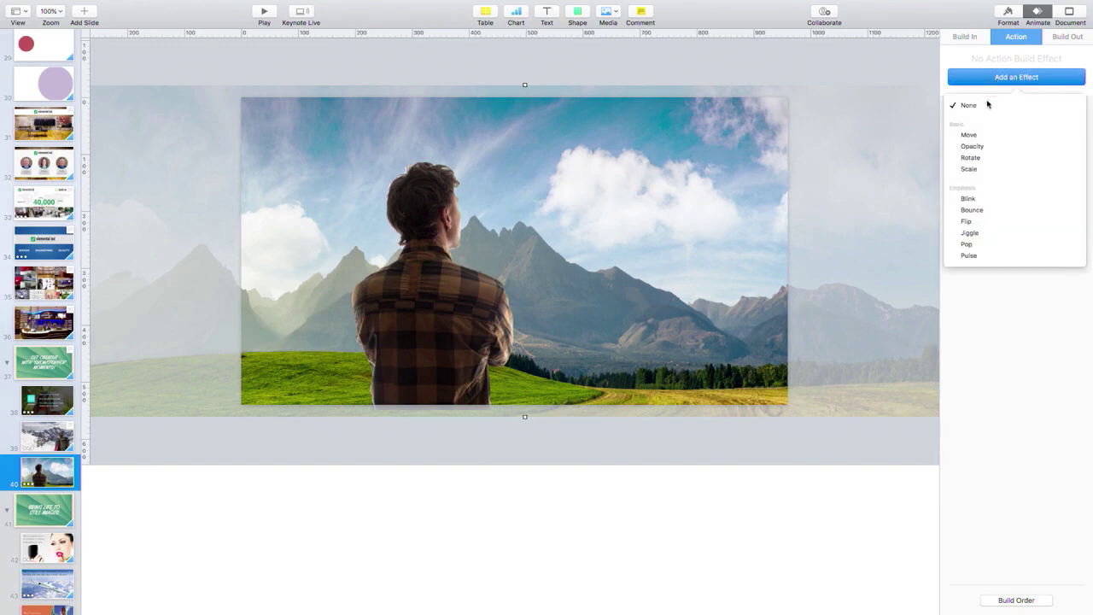
{"action": "left_click", "coordinate": [982, 135]}
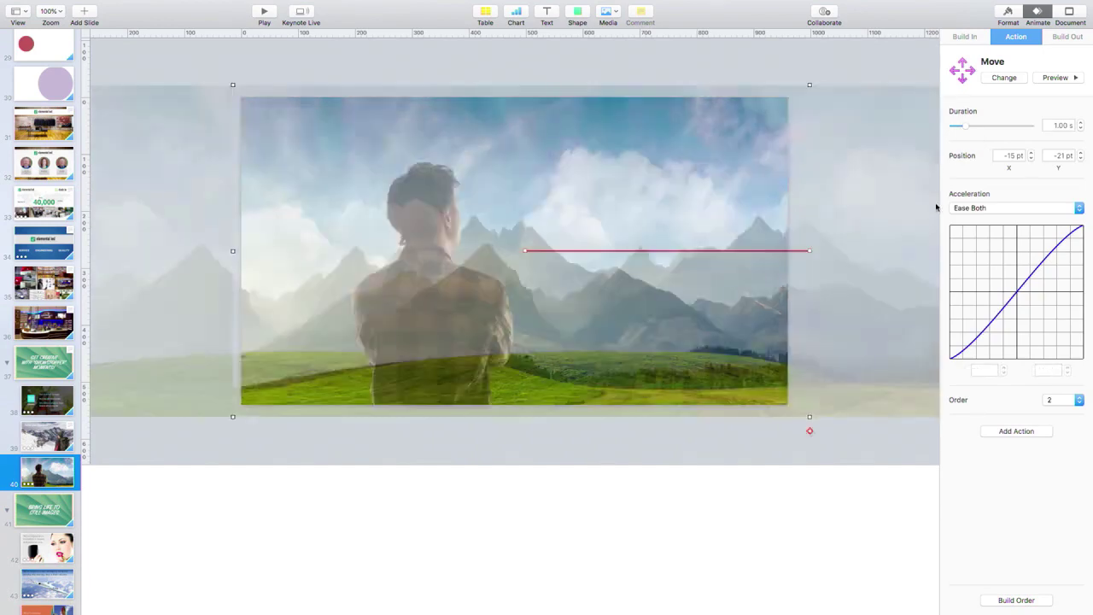
{"action": "left_click", "coordinate": [1056, 126]}
{"action": "type", "text": "6"}
{"action": "key", "text": "Return"}
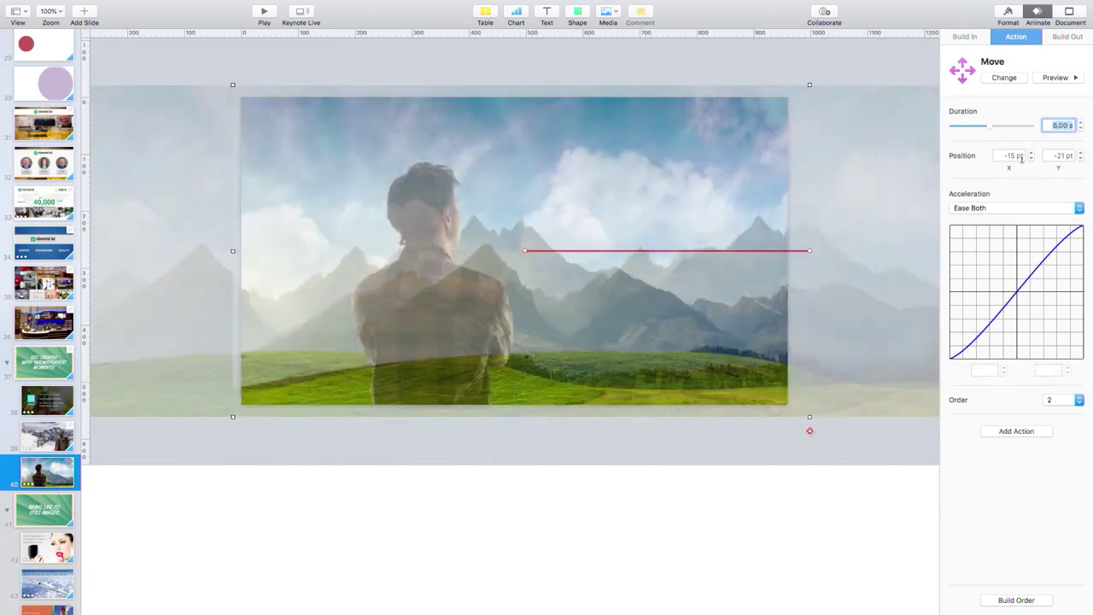
{"action": "mouse_move", "coordinate": [800, 193]}
{"action": "left_mouse_down"}
{"action": "mouse_move", "coordinate": [684, 197]}
{"action": "mouse_move", "coordinate": [701, 195]}
{"action": "left_mouse_up"}
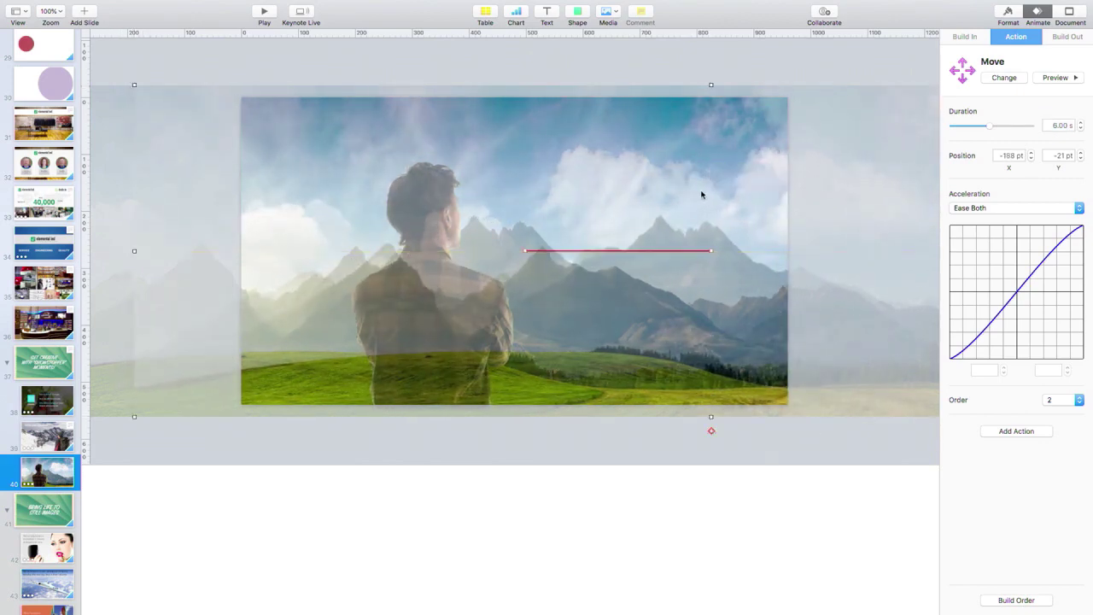
{"action": "left_click", "coordinate": [610, 77]}
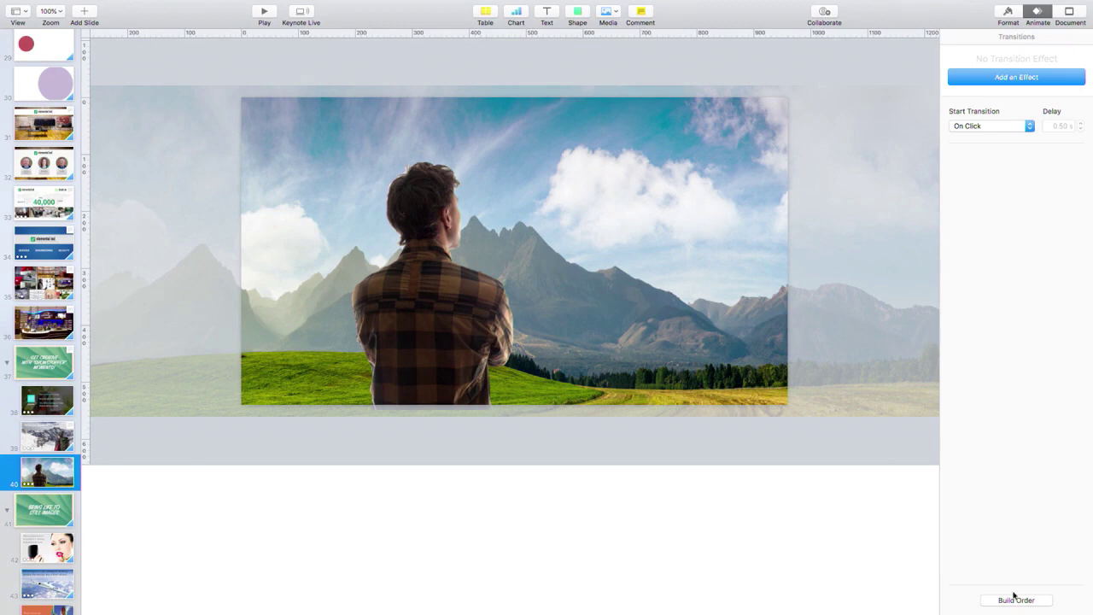
Step: Set build 2, the mountain's Move, to start With Build 1
{"action": "left_click", "coordinate": [1015, 599]}
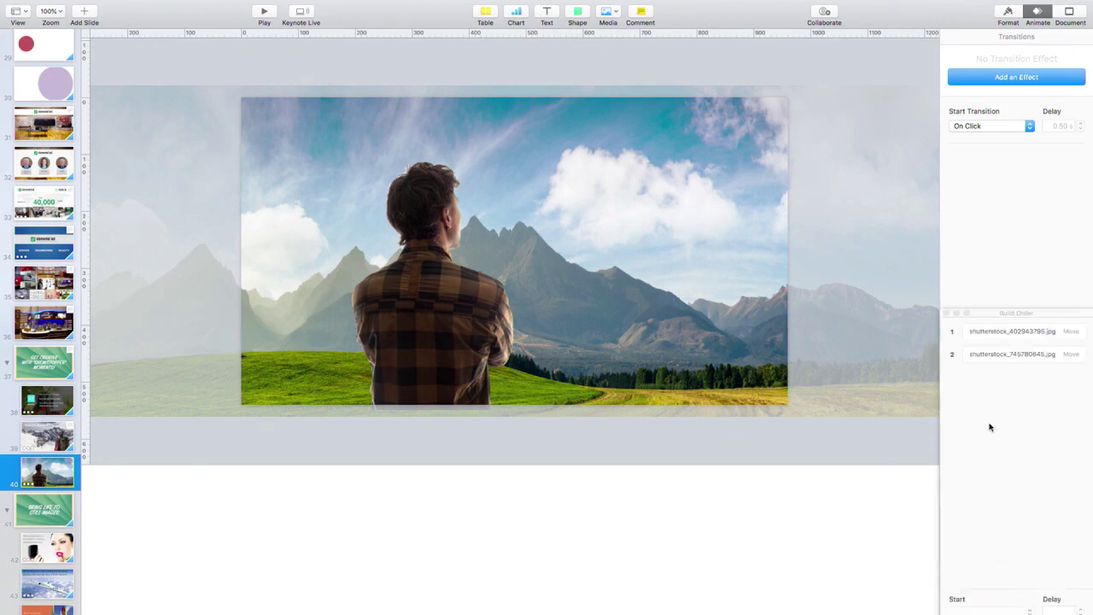
{"action": "left_click", "coordinate": [1013, 355]}
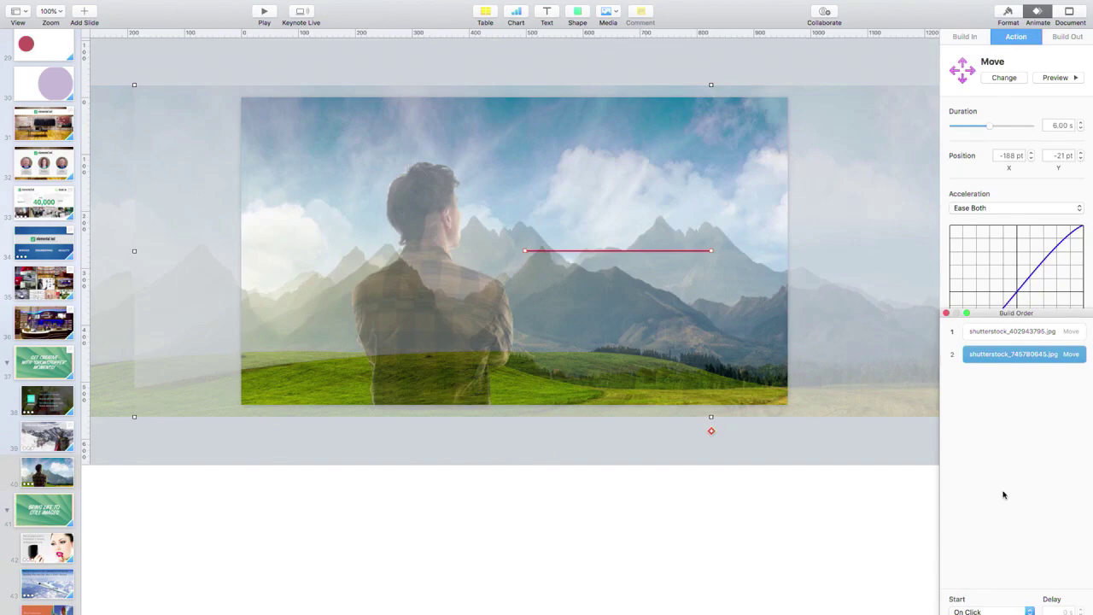
{"action": "left_click", "coordinate": [988, 611]}
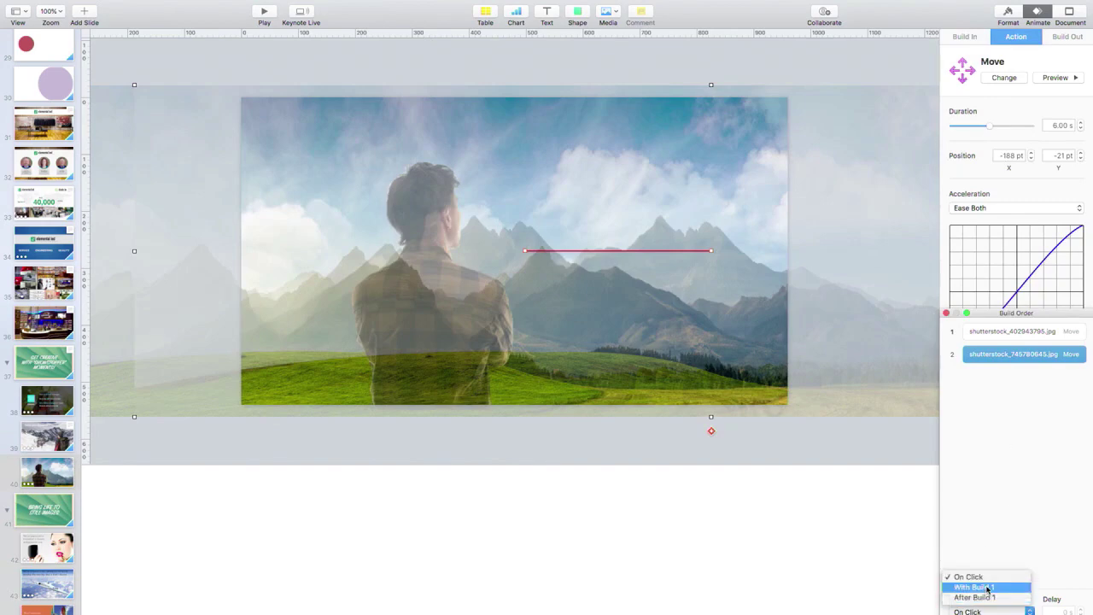
{"action": "left_click", "coordinate": [988, 593]}
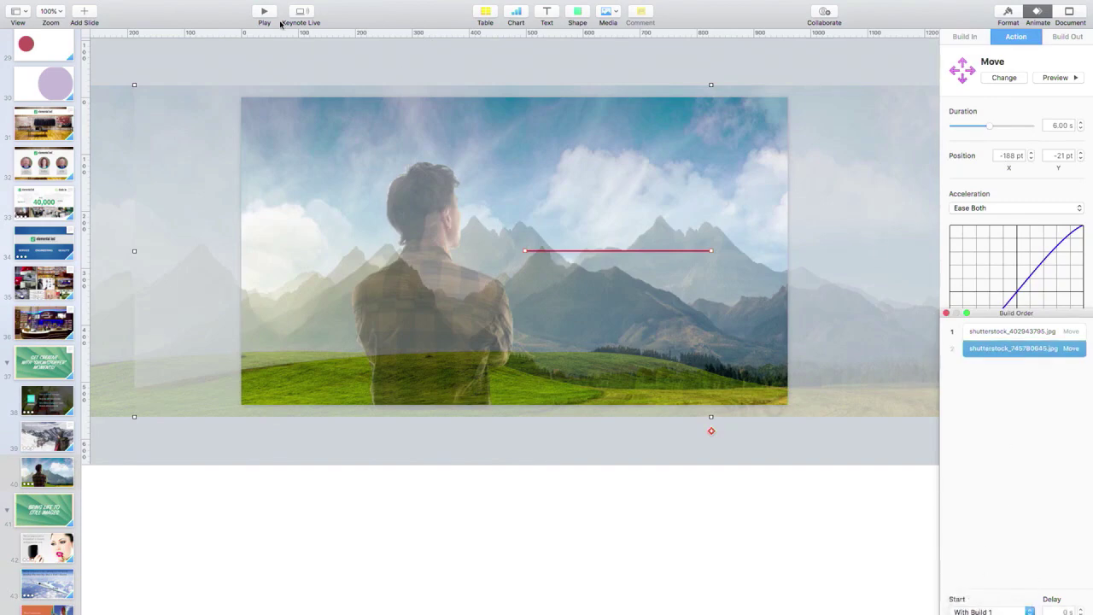